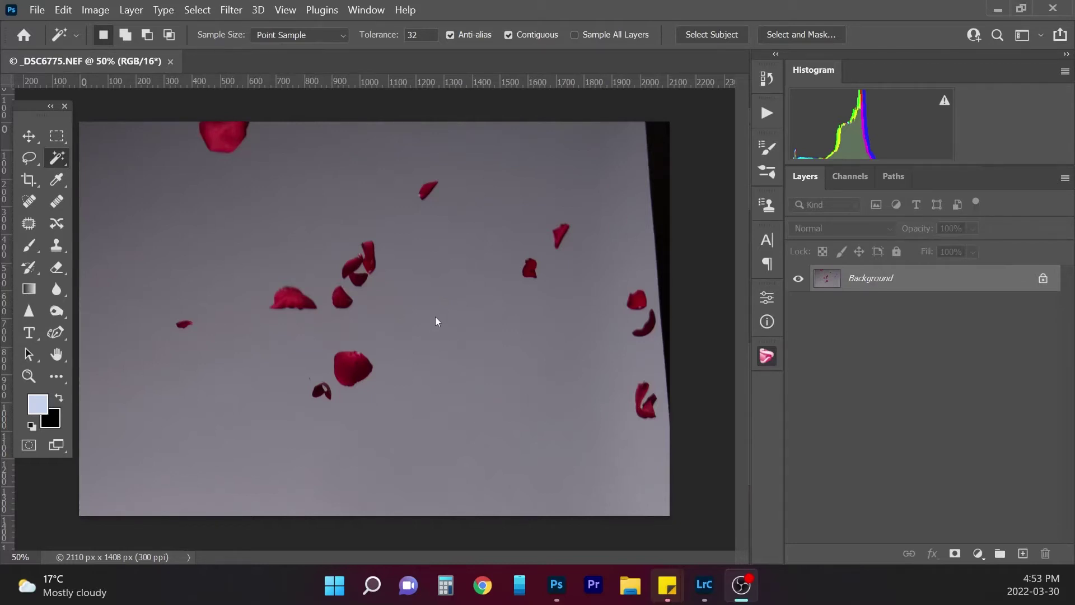
- Select the grey backdrop with the Magic Wand, adding the upper area and dark right-edge strip
click(56, 161)
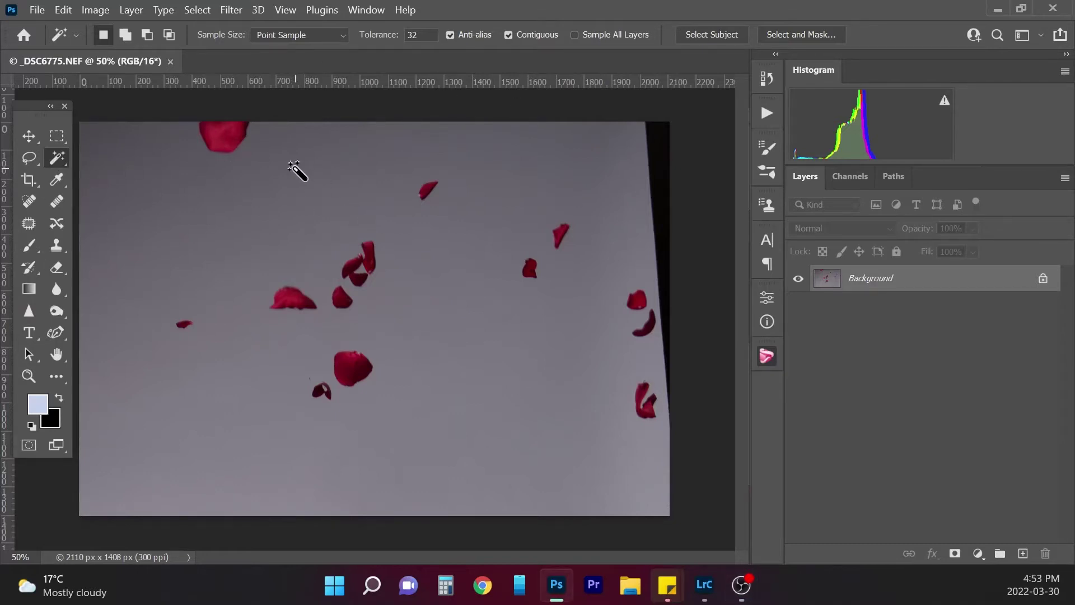
click(293, 226)
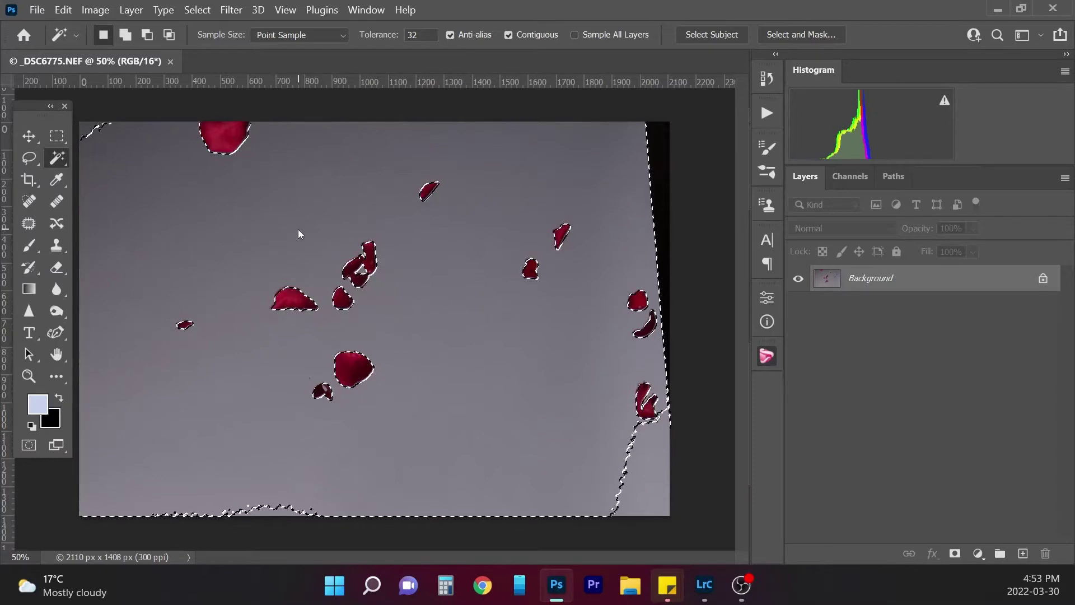
click(652, 466)
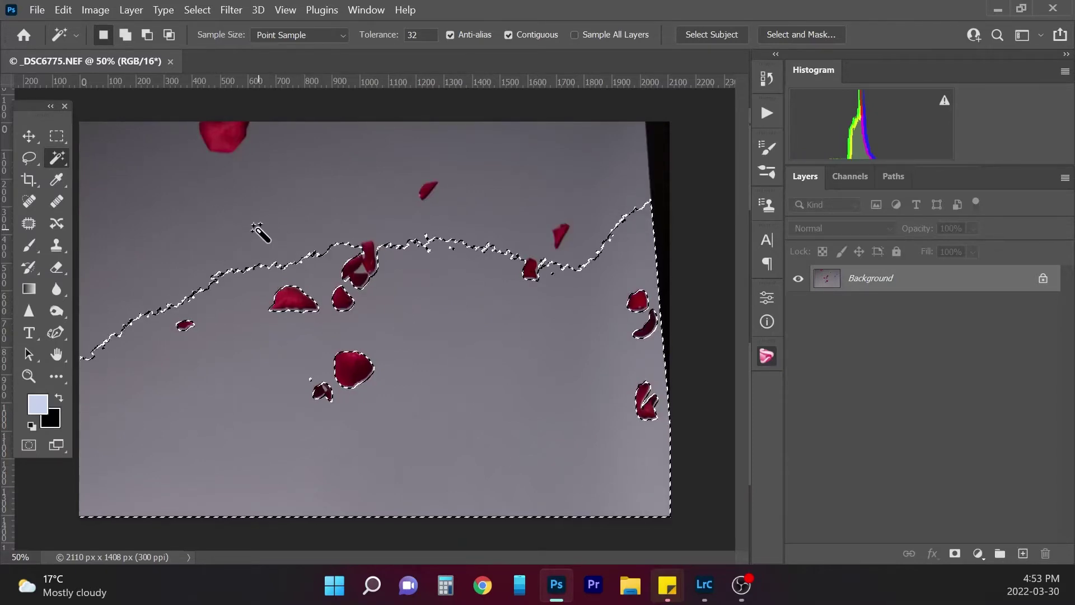
key(shift)
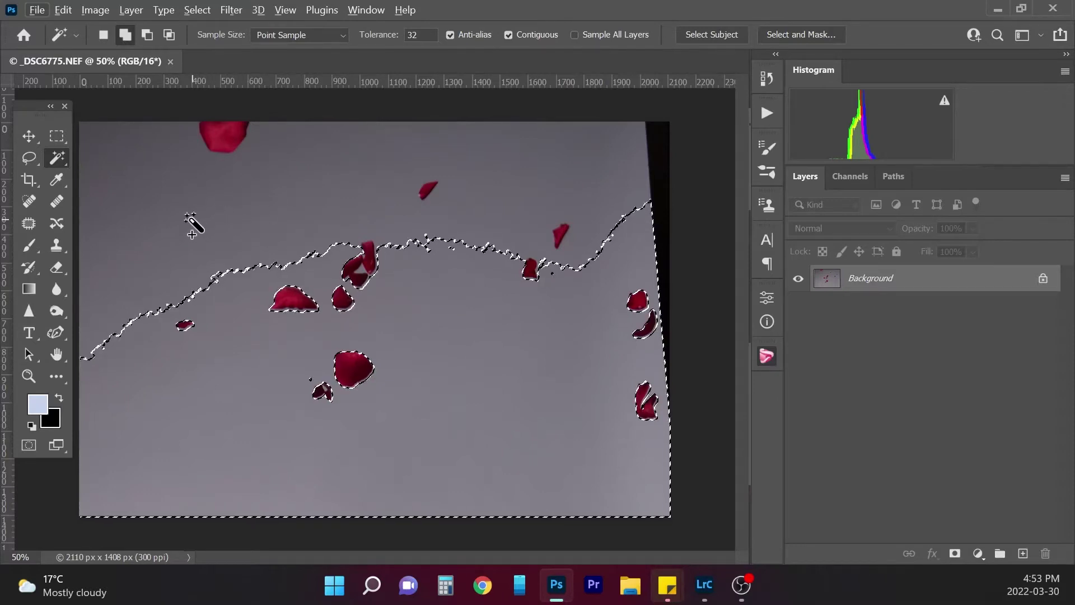
shift+click(214, 214)
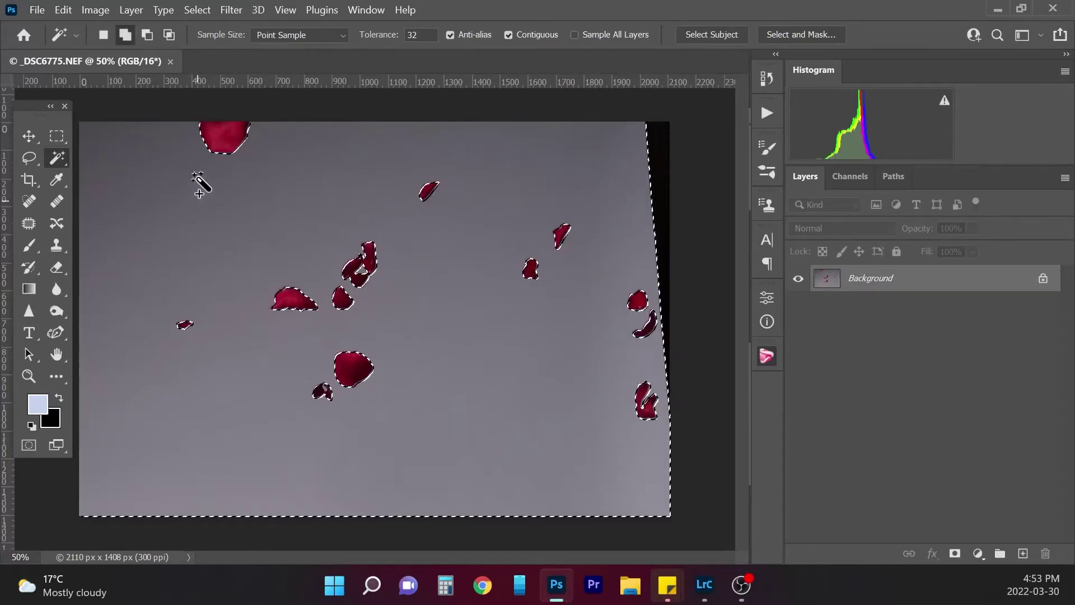
shift+click(656, 173)
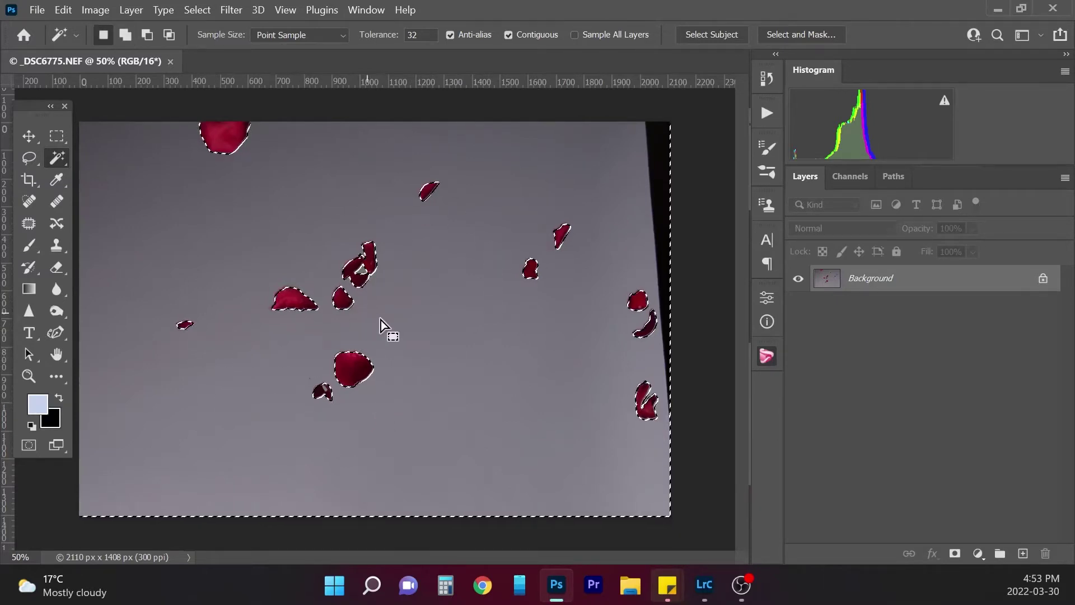
- Zoom to 200% to inspect petal edges and add the missed pale spot on the small petal
key(ctrl+equal)
key(ctrl+equal)
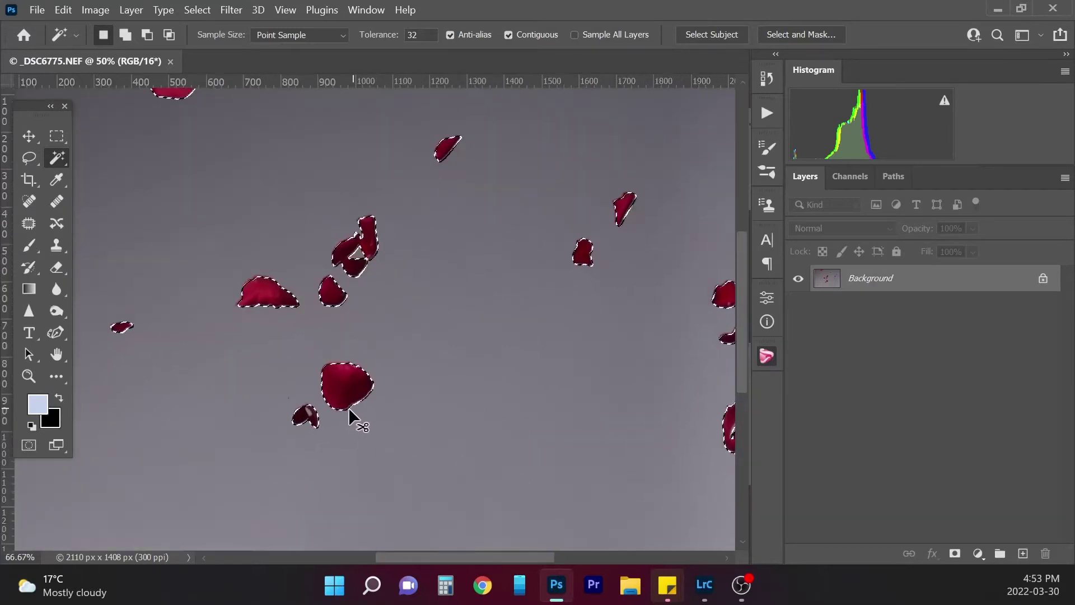
key(ctrl+d)
key(ctrl+equal)
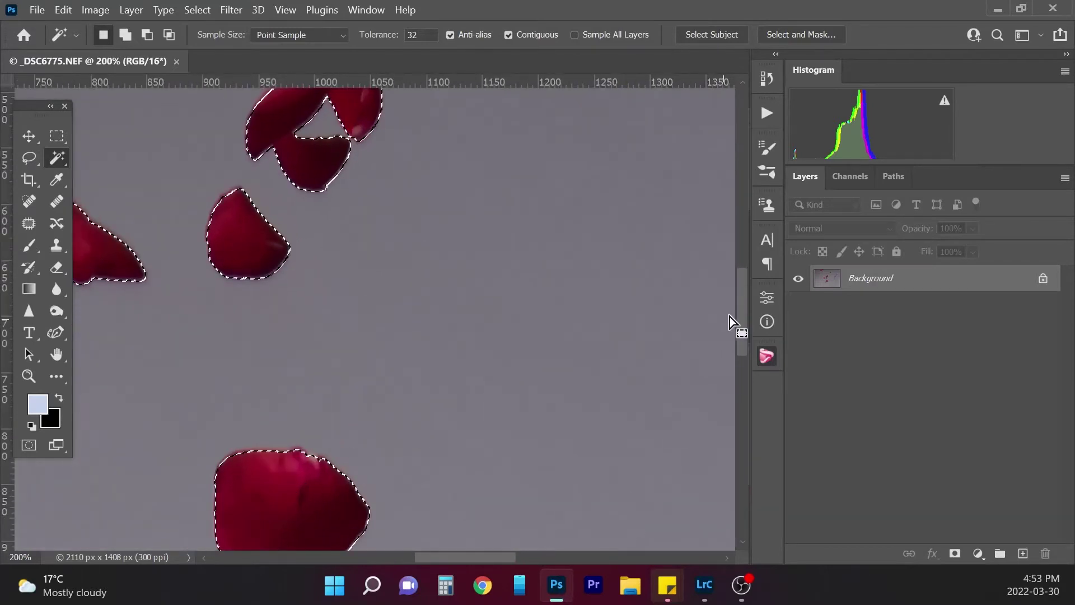
drag(740, 313, 741, 354)
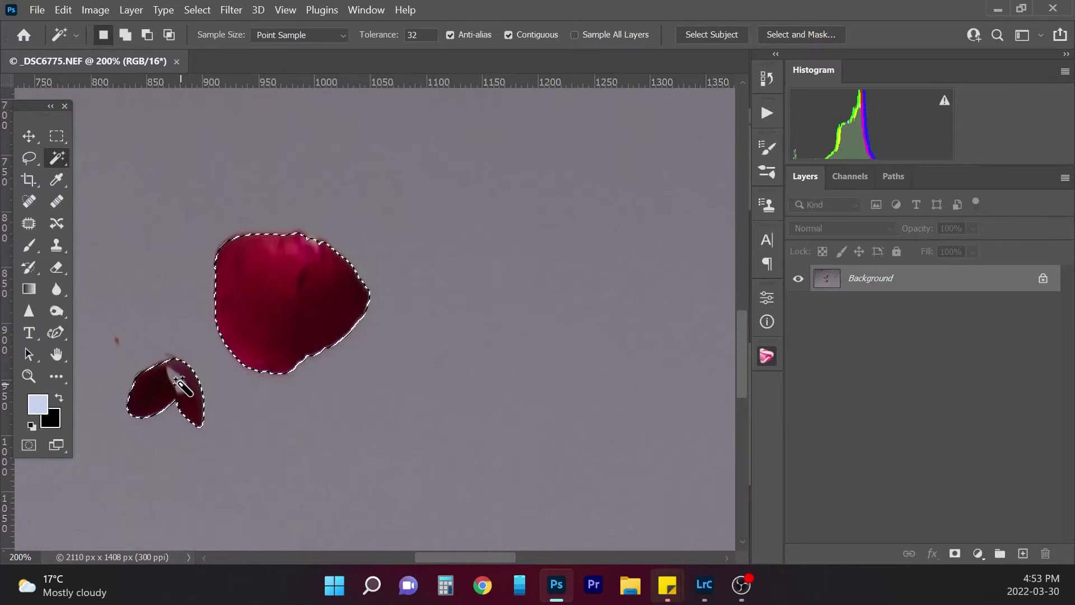
key(shift)
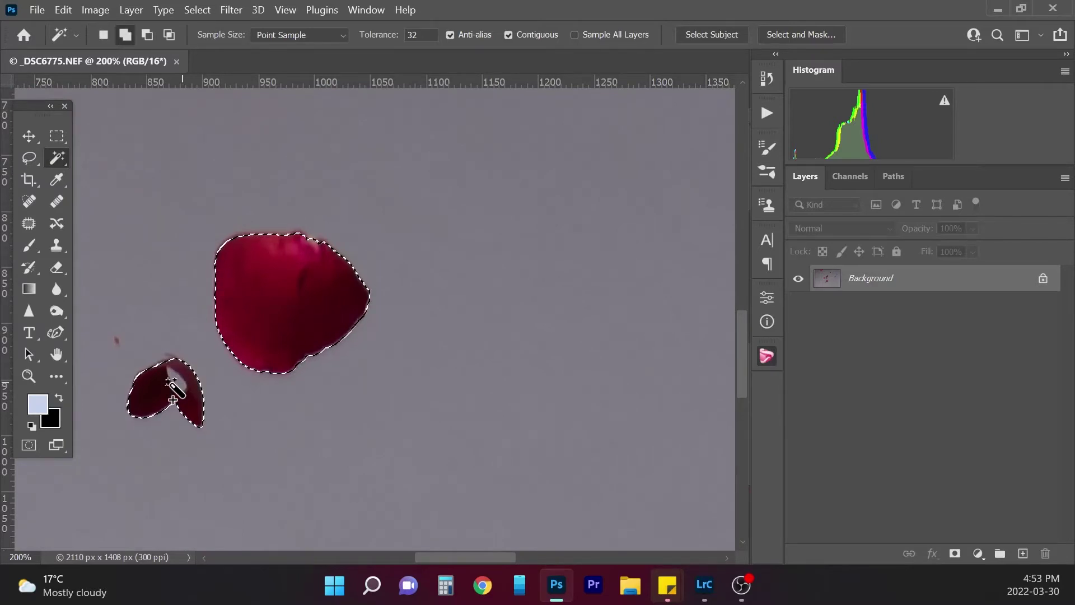
shift+click(168, 380)
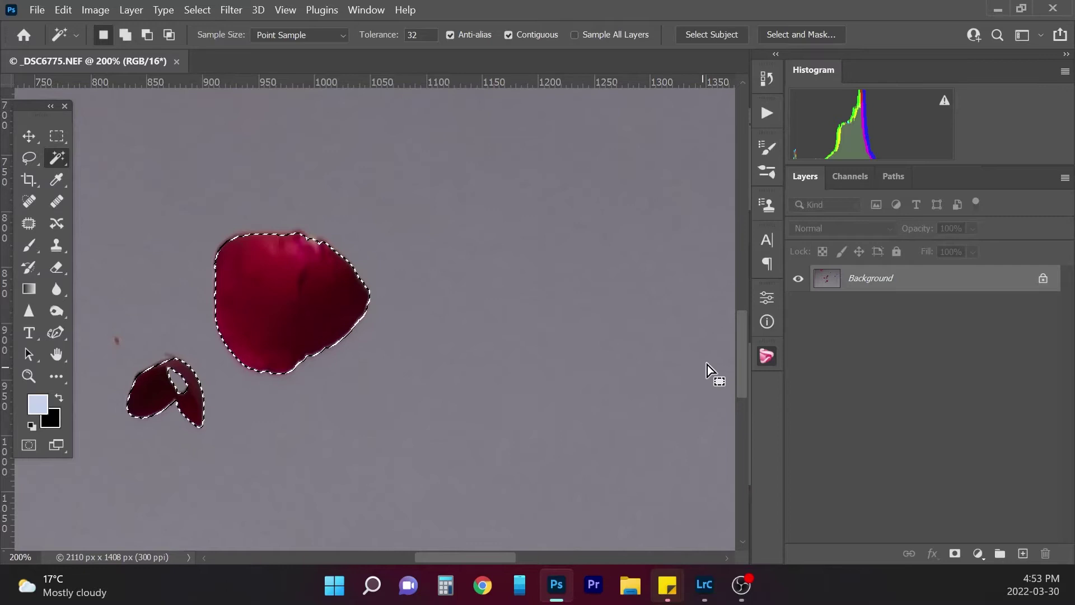
key(ctrl+minus)
key(ctrl+minus)
key(ctrl+minus)
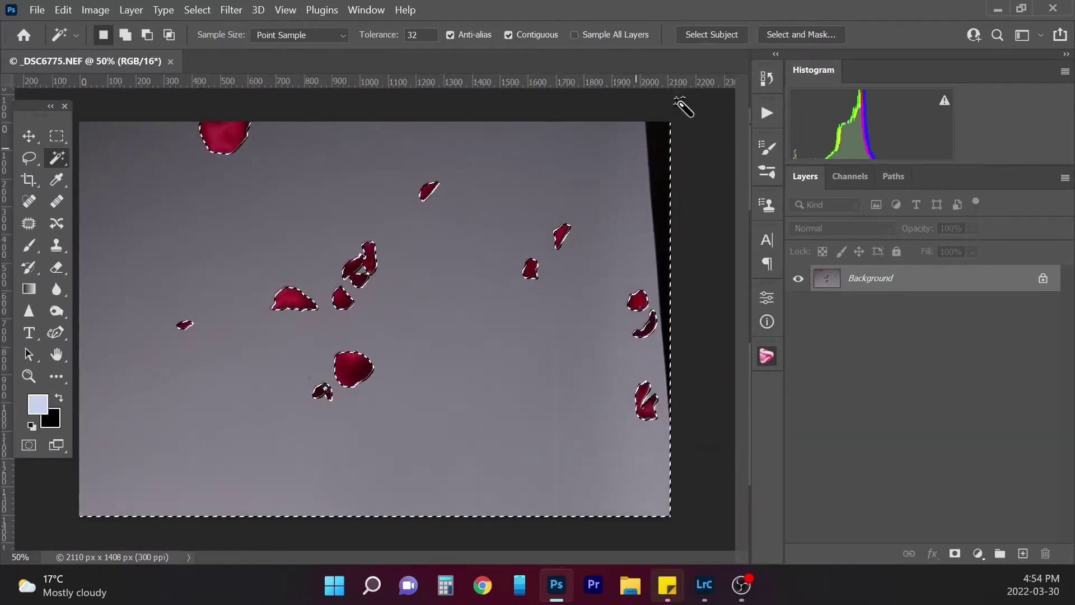
- In Select and Mask, set Feather to 1.1 px and Shift Edge to +48%, then apply
click(800, 35)
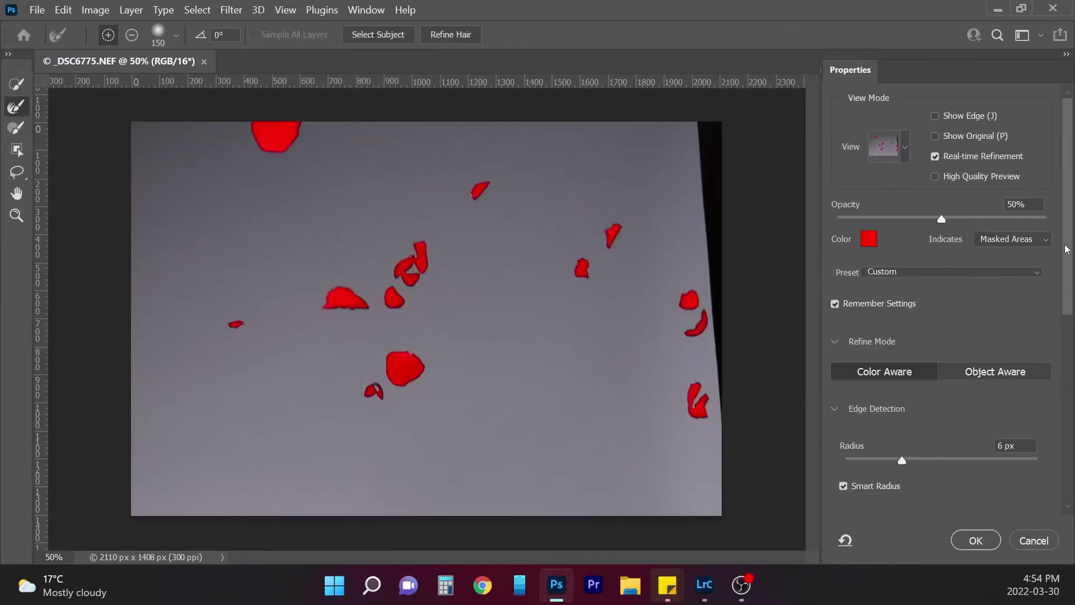
scroll(955, 448, down, 4)
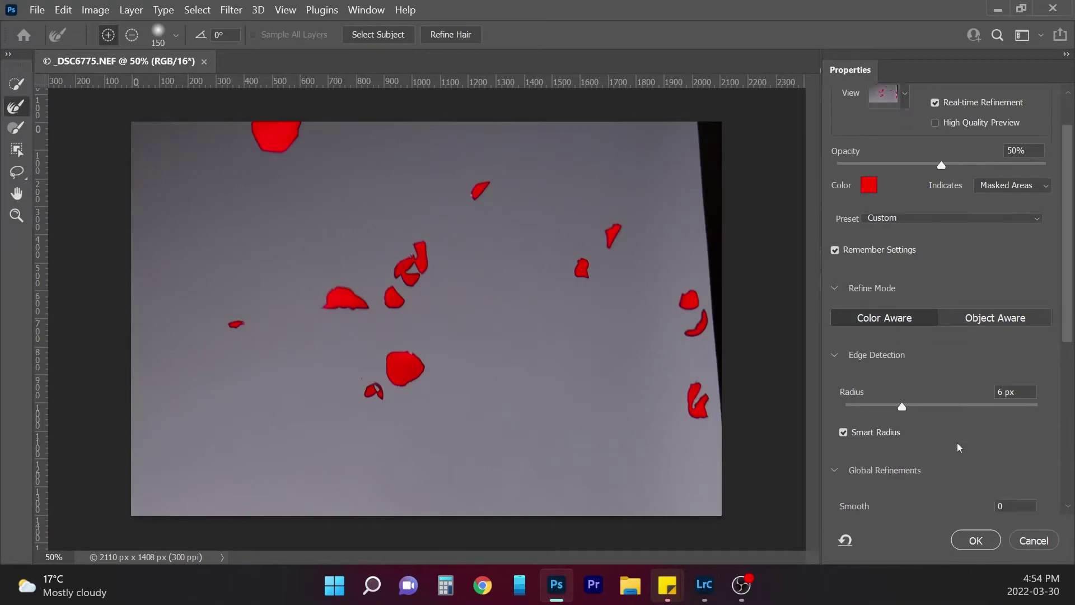
drag(1070, 365, 1063, 497)
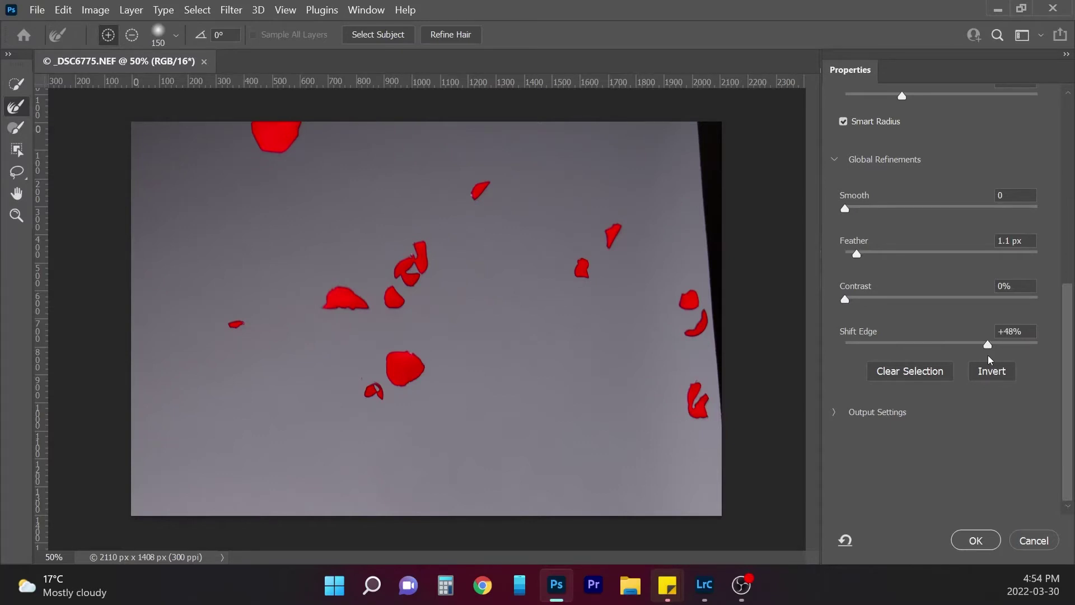
click(987, 355)
click(976, 540)
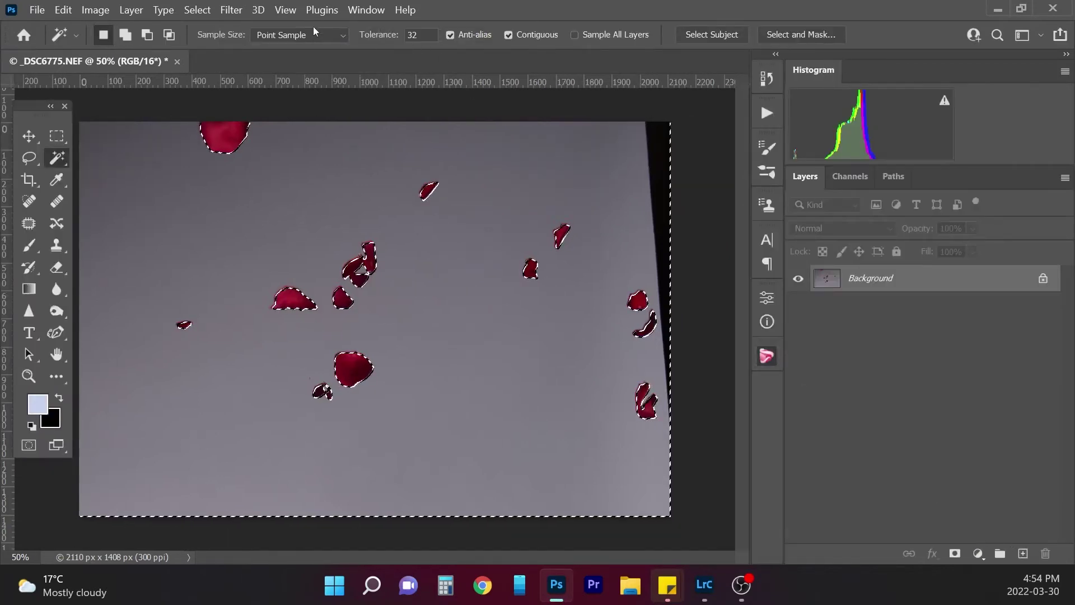
- Invert the selection, copy the petals to Layer 1, and delete the Background layer
click(198, 12)
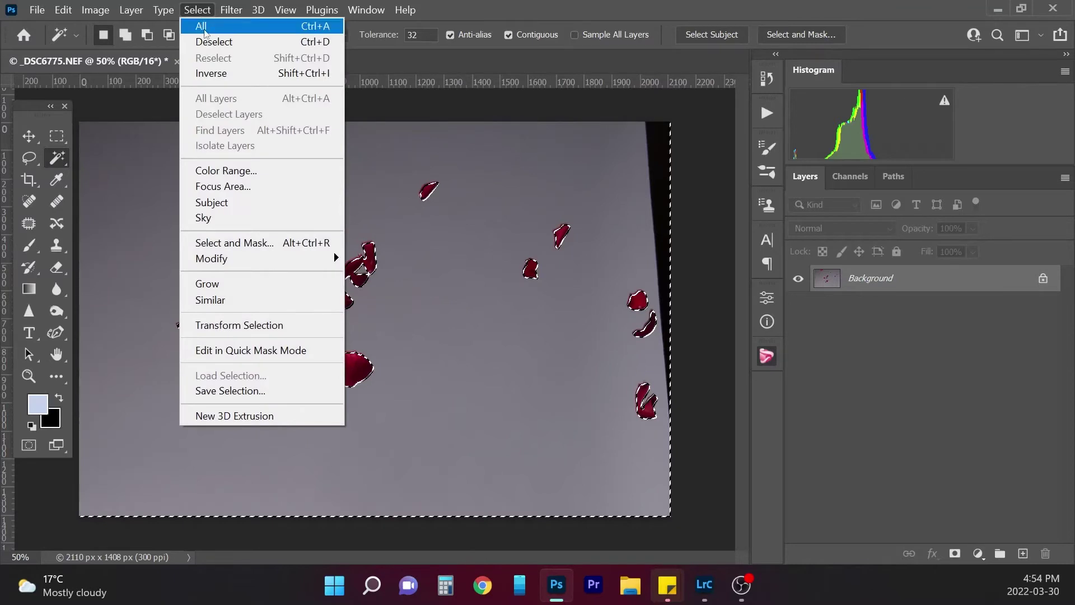
click(242, 74)
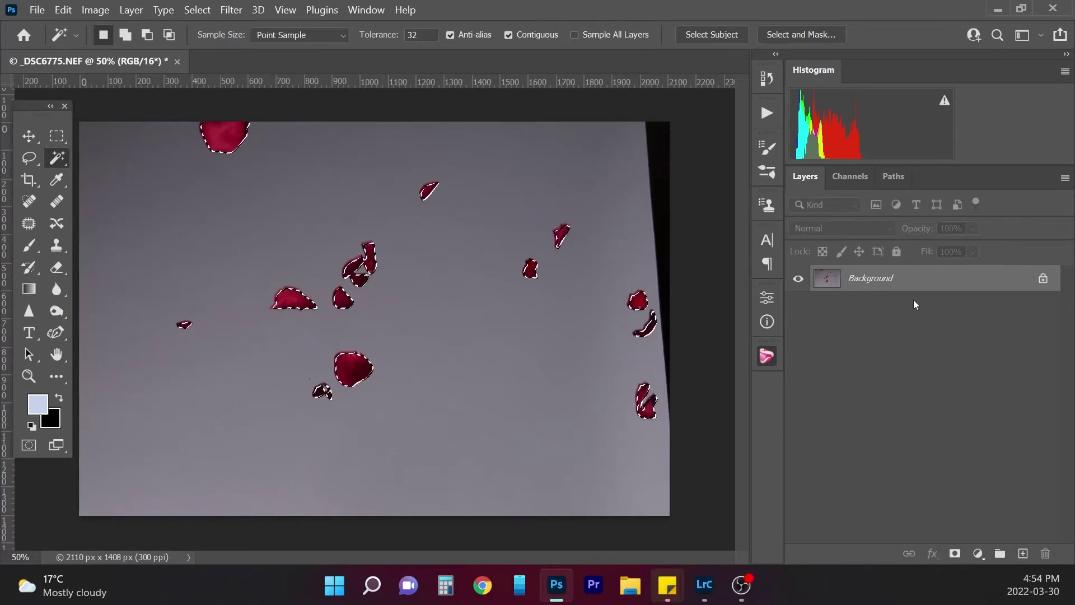
key(ctrl+j)
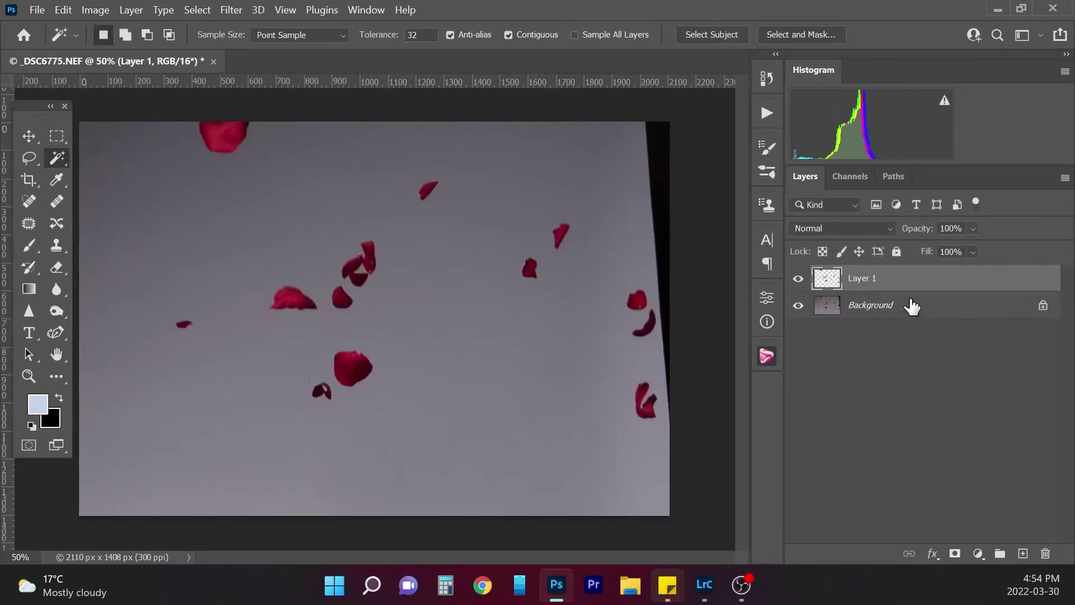
click(799, 306)
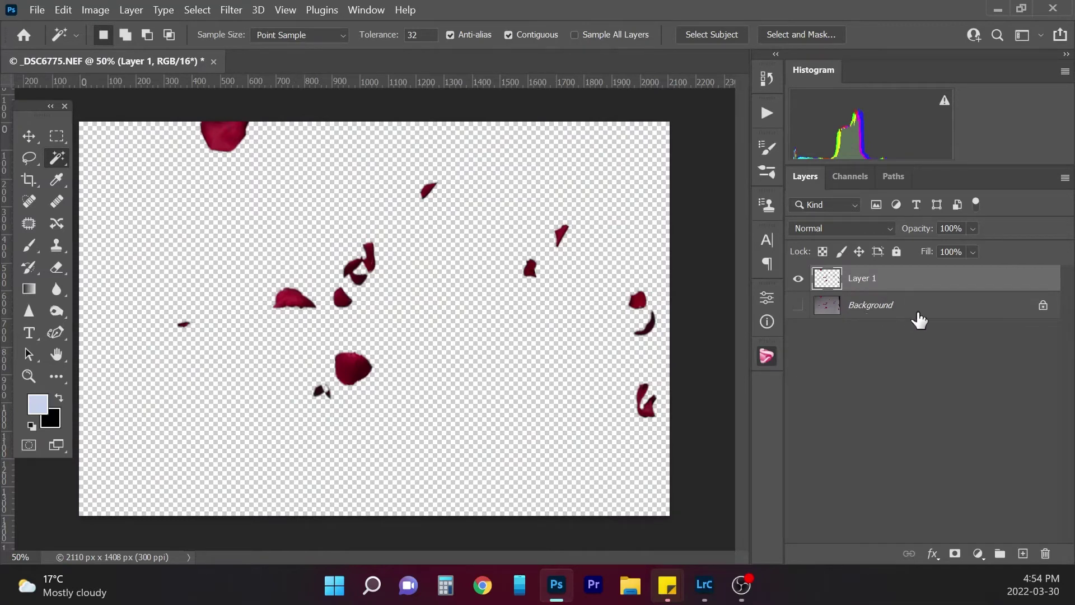
drag(922, 310, 1045, 550)
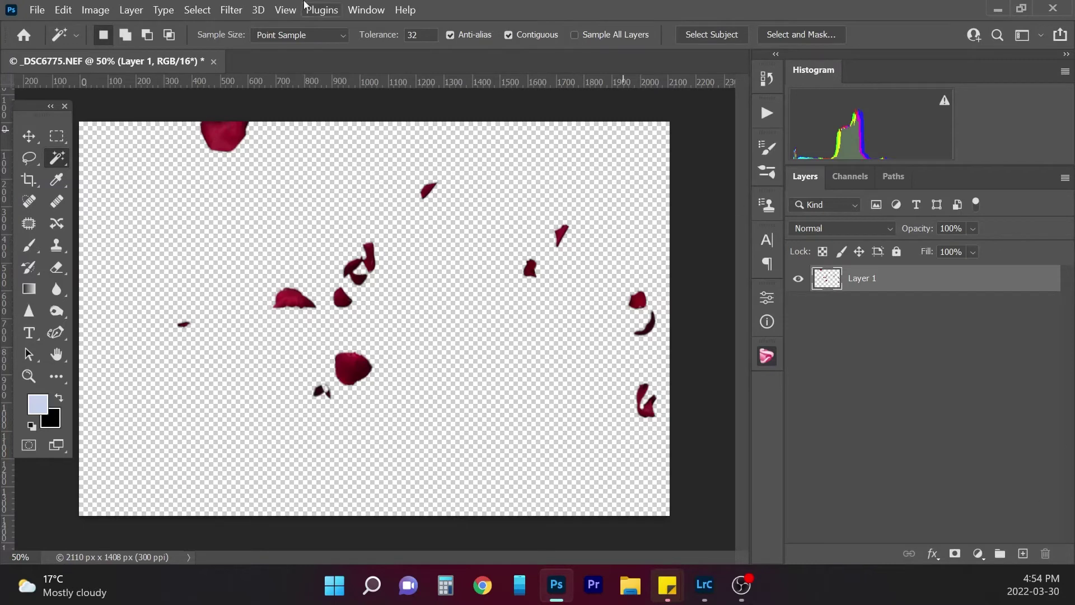
- Save over _DSC6775-Edit.tif as a TIFF with ZIP compression and Save Transparency on
click(37, 12)
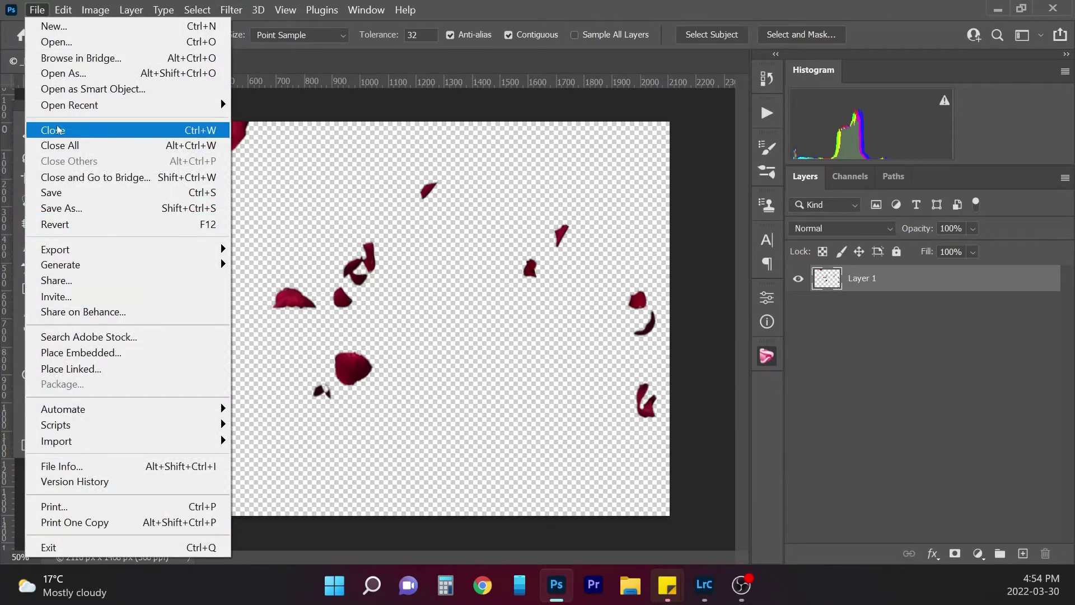
click(100, 193)
click(37, 10)
click(66, 207)
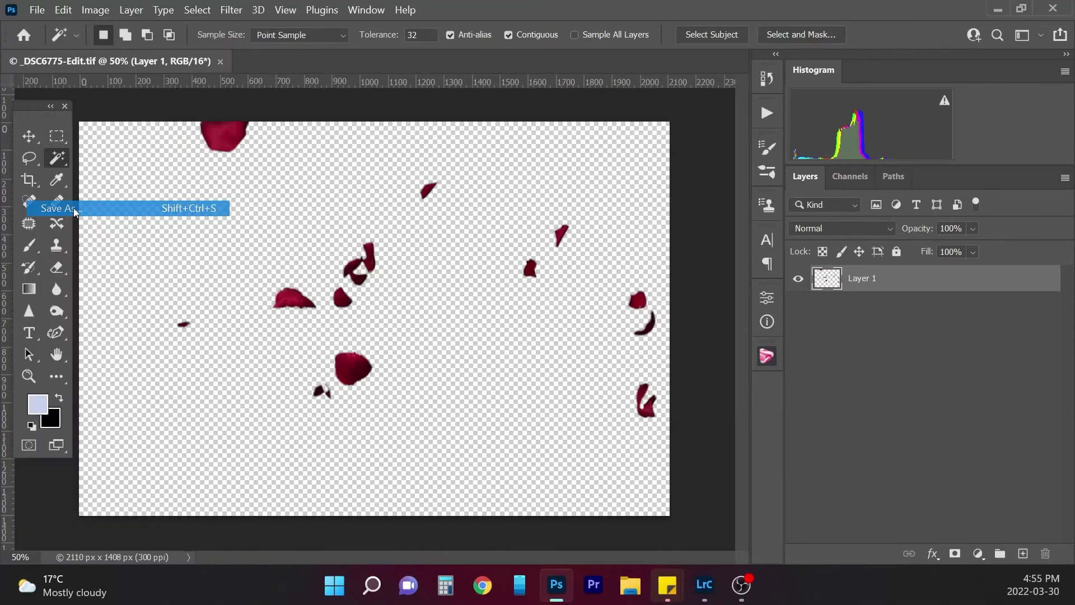
click(450, 427)
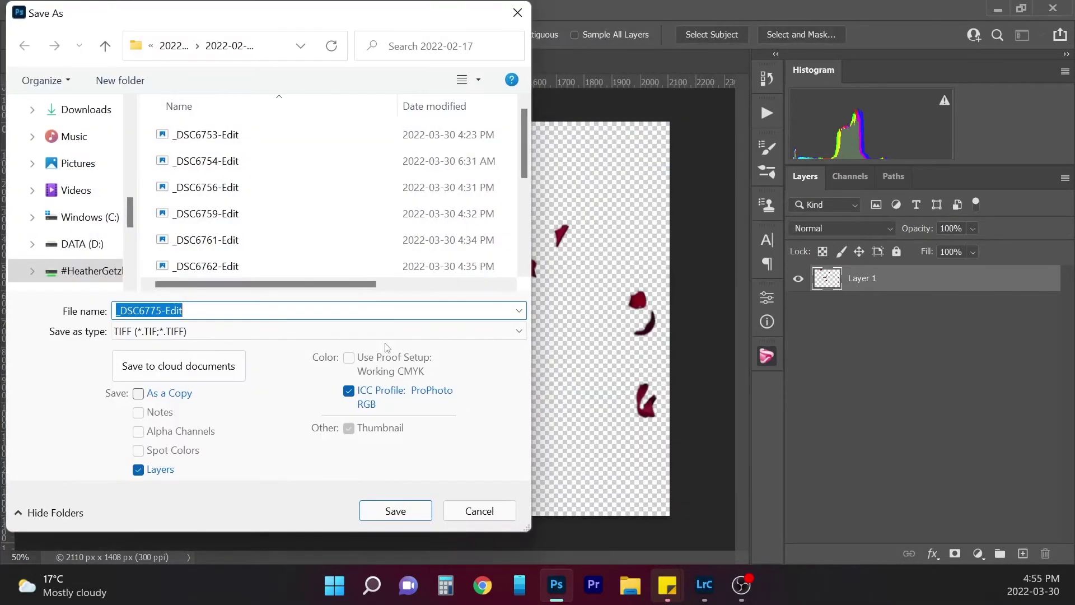
click(398, 511)
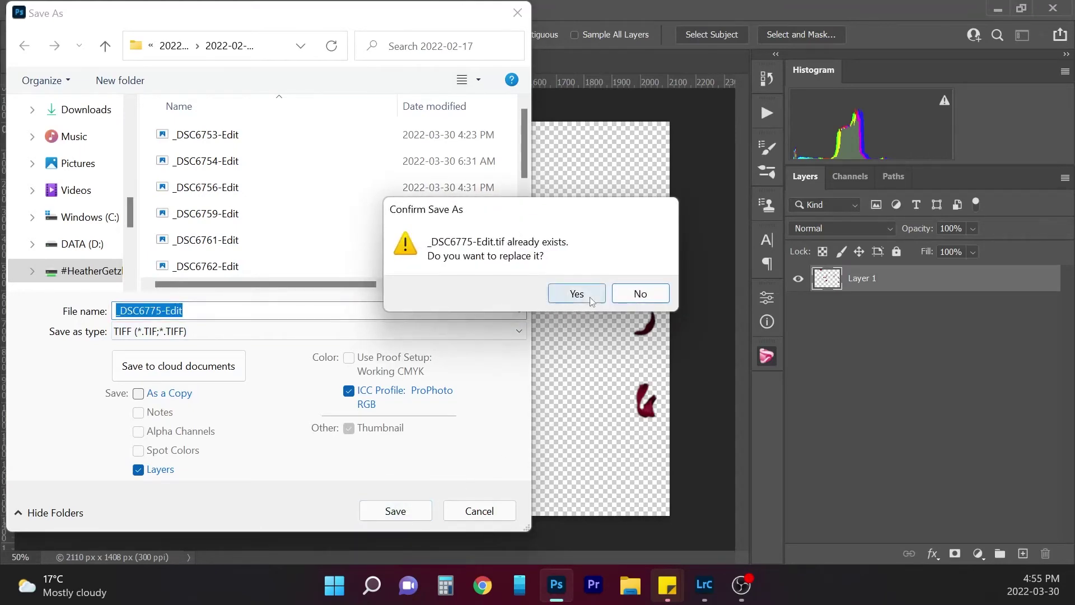
click(577, 294)
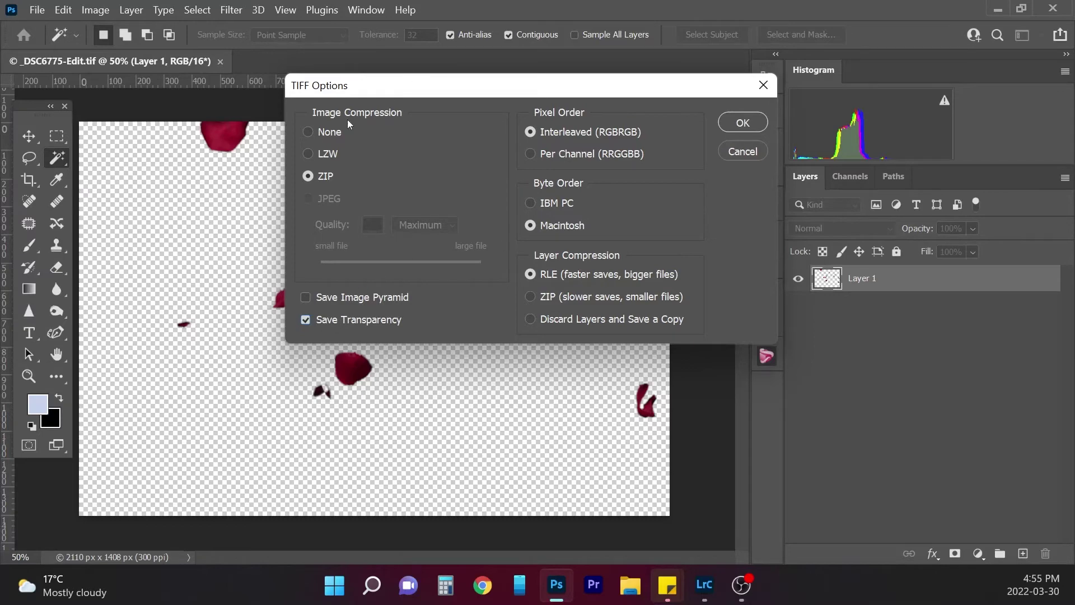
click(38, 10)
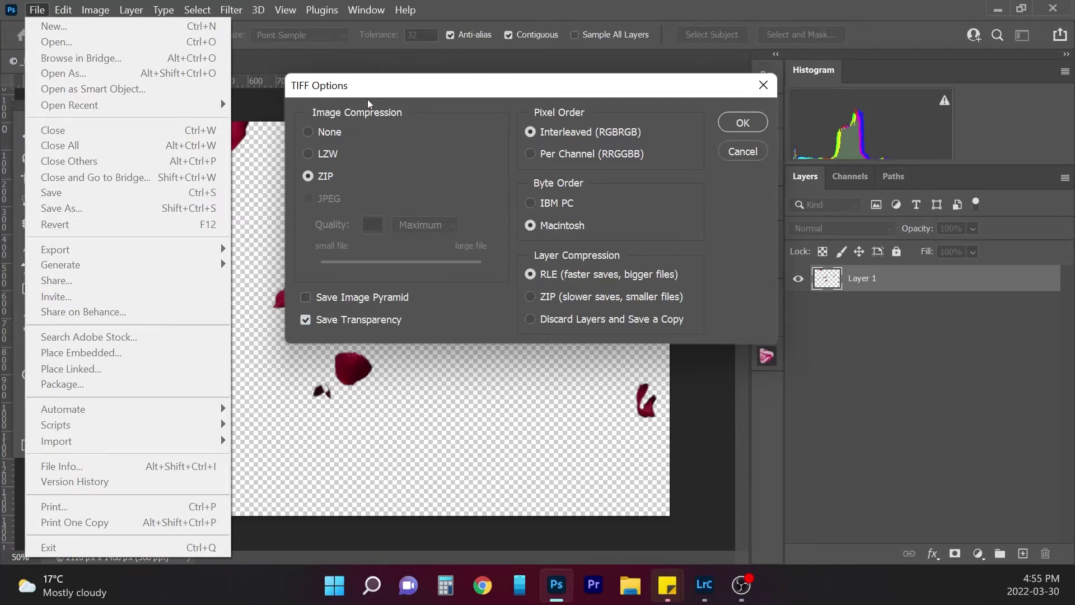
click(370, 163)
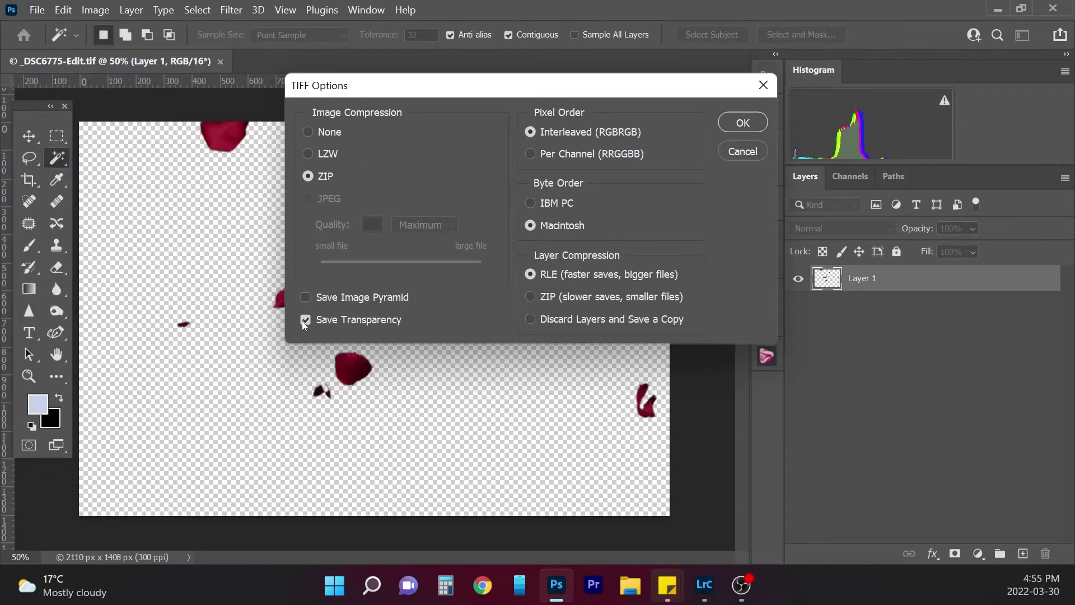
click(743, 125)
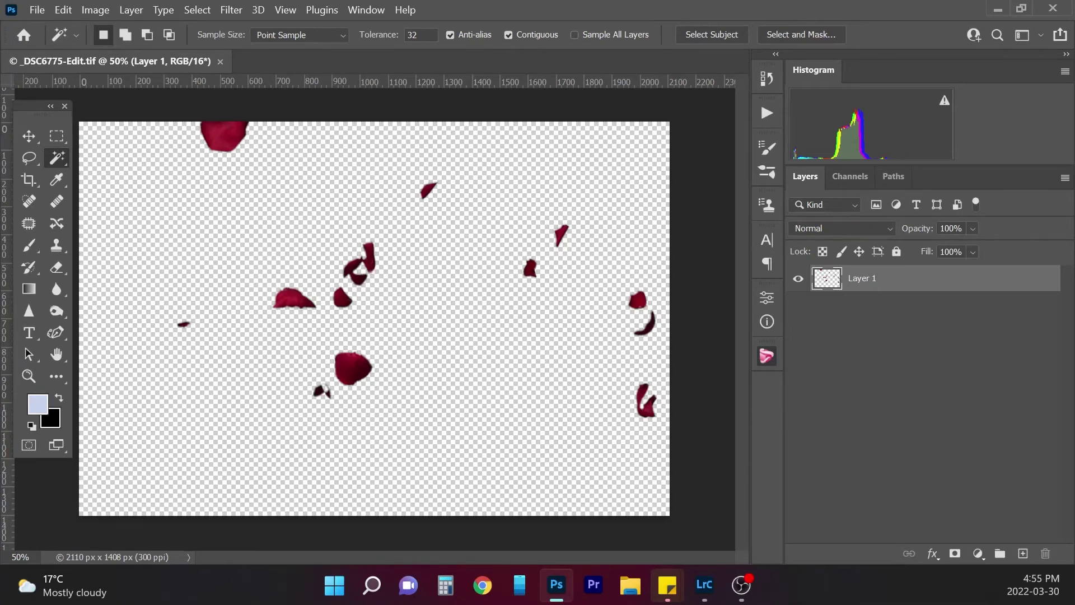
- Open Ash_Raven1.jpg, then return to the _DSC6775-Edit.tif petal document
click(39, 12)
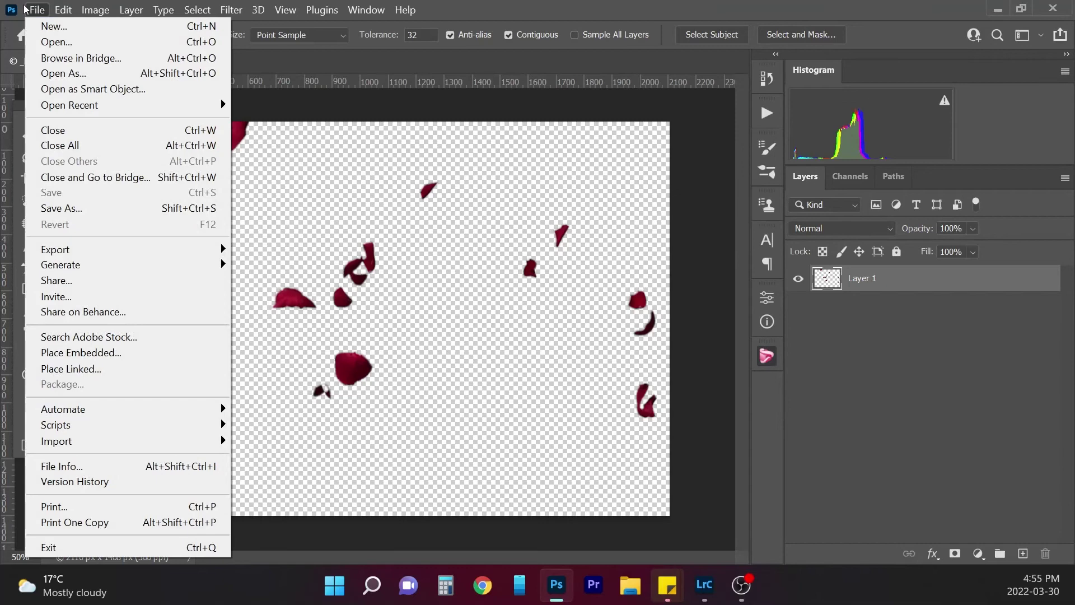
click(55, 42)
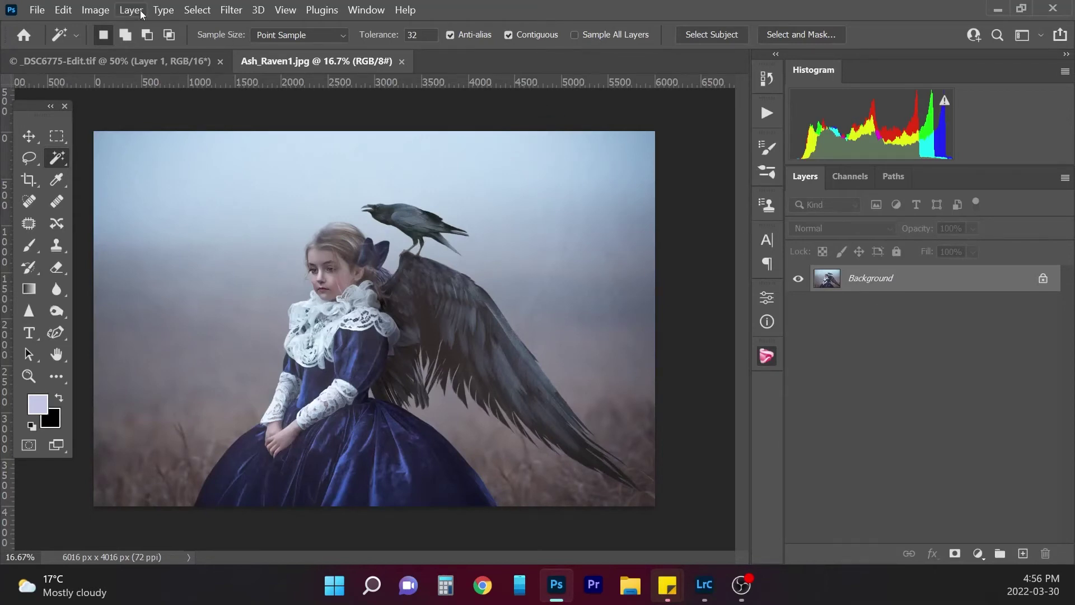
click(126, 60)
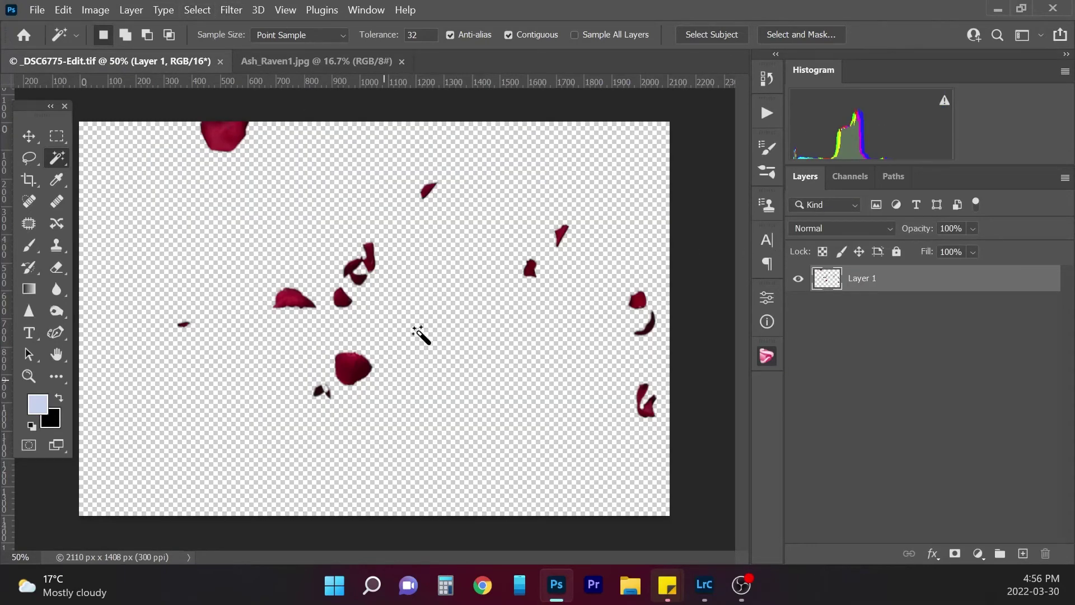
- Duplicate the petal layer into Ash_Raven1.jpg and convert Layer 1 to a smart object
click(136, 11)
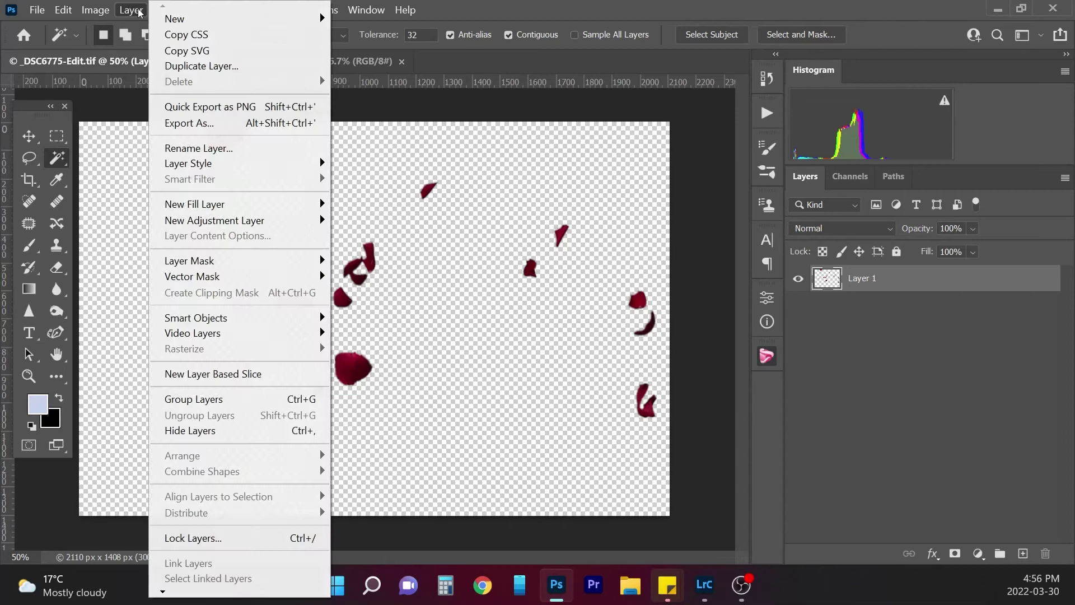
click(216, 66)
click(543, 208)
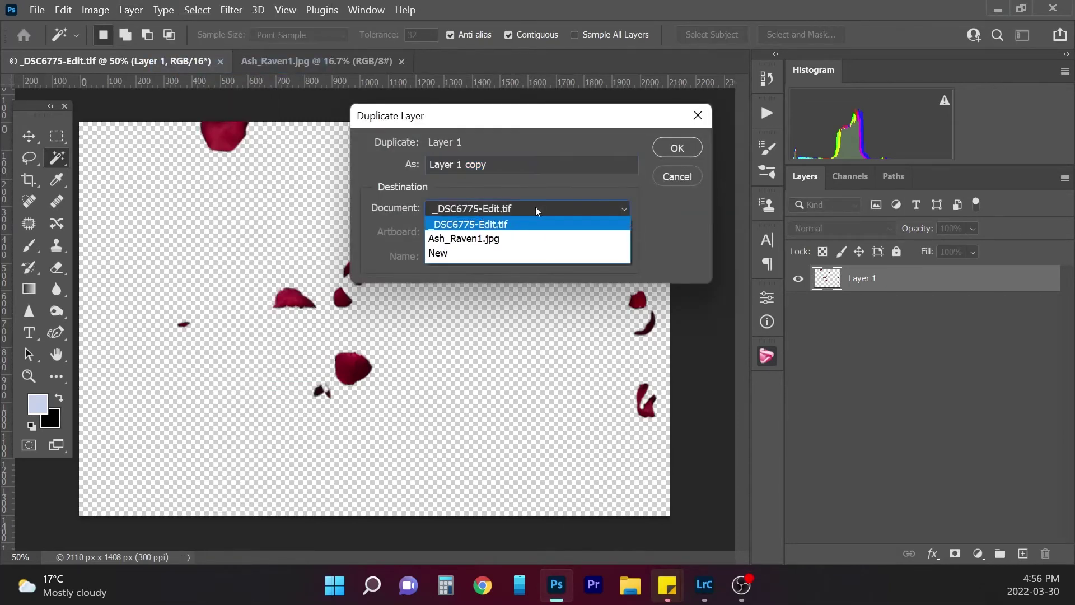
click(463, 239)
click(672, 148)
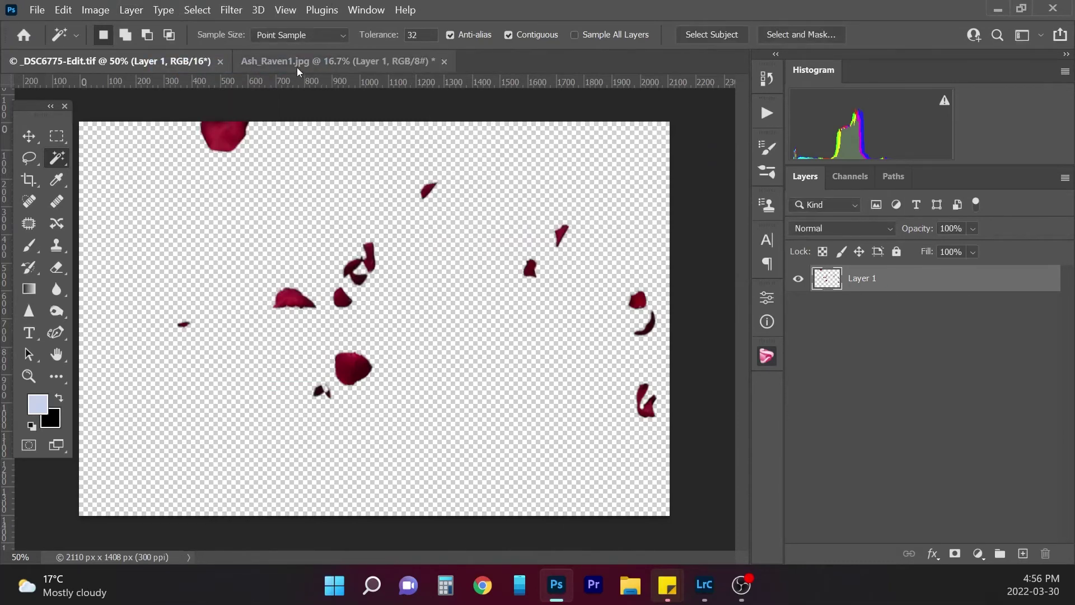
click(301, 59)
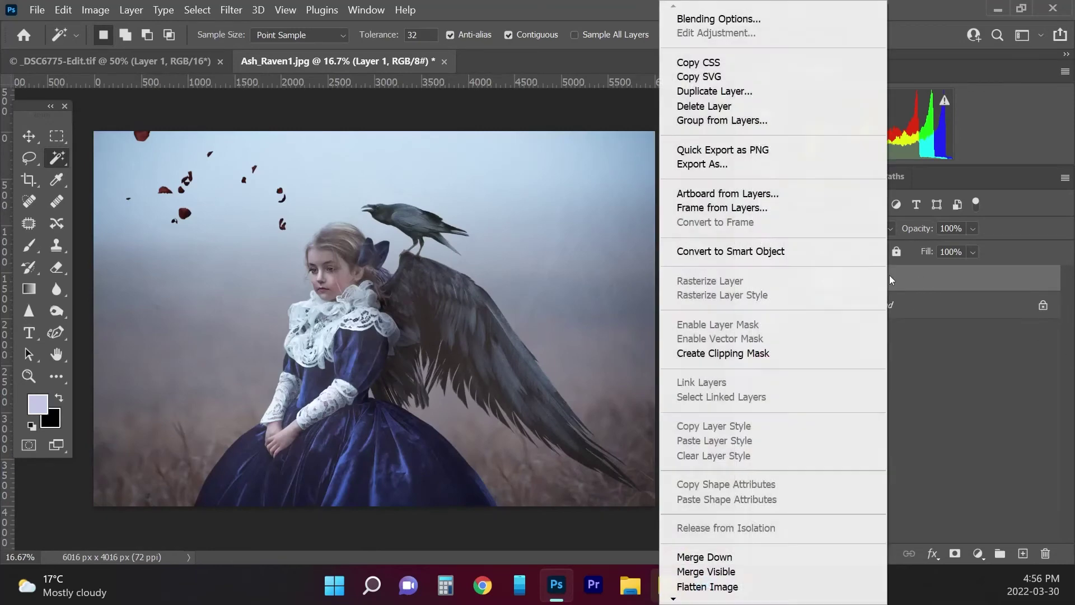
click(731, 252)
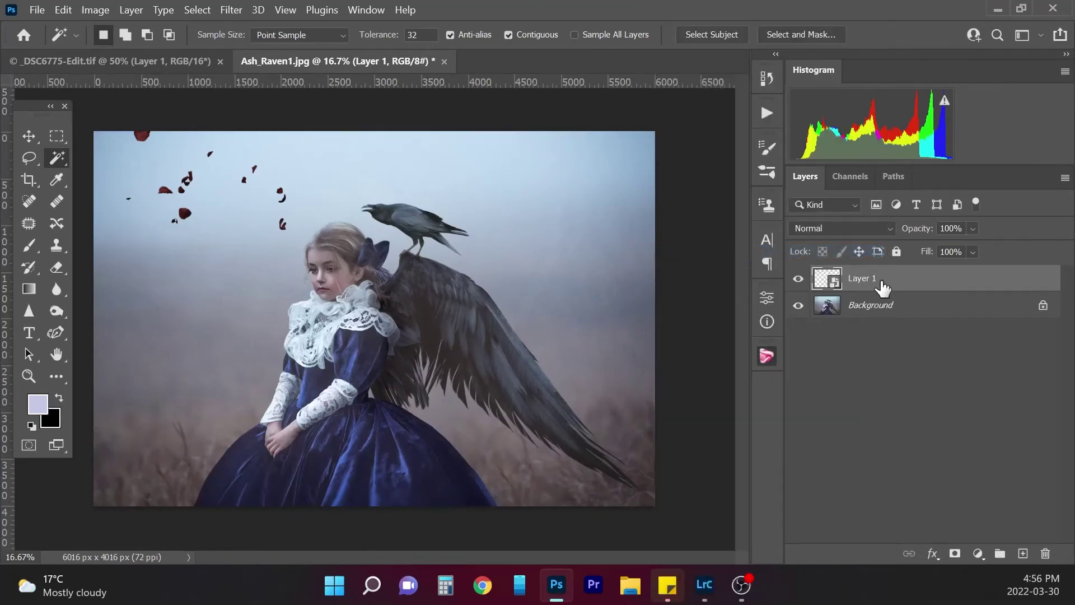
- Scale the petal layer to about 375% so it fills the portrait frame
key(ctrl+t)
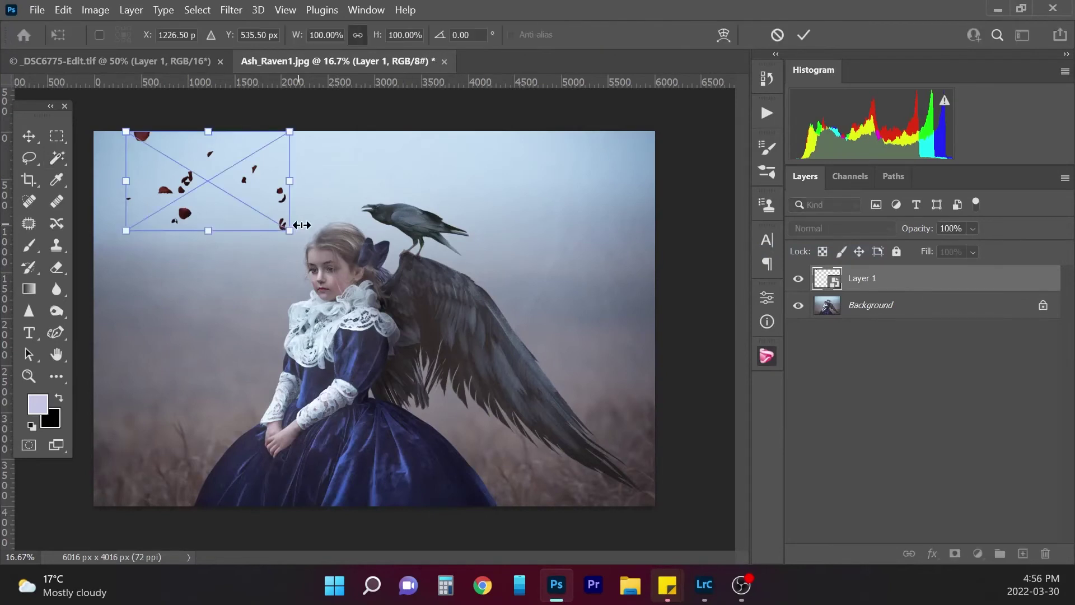
drag(288, 229, 653, 448)
drag(124, 446, 50, 508)
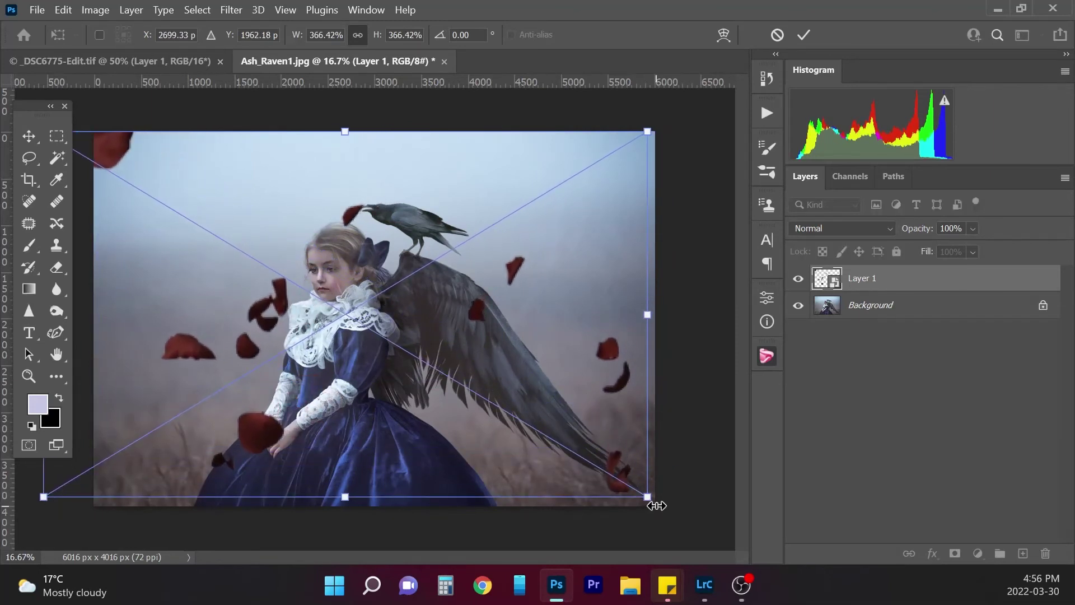
drag(651, 504, 664, 513)
drag(601, 423, 607, 428)
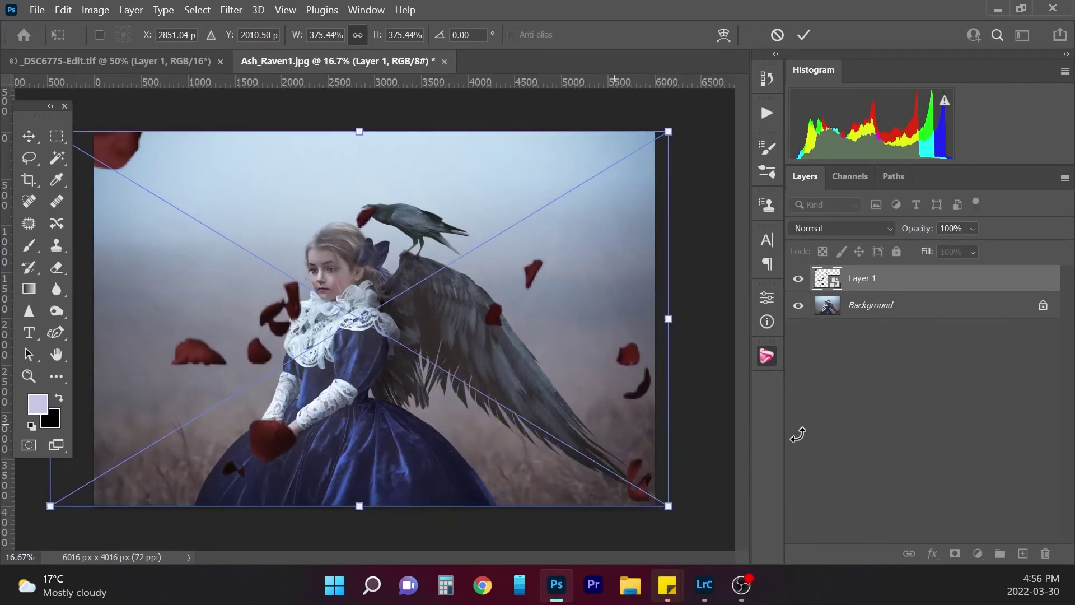
key(Return)
key(w)
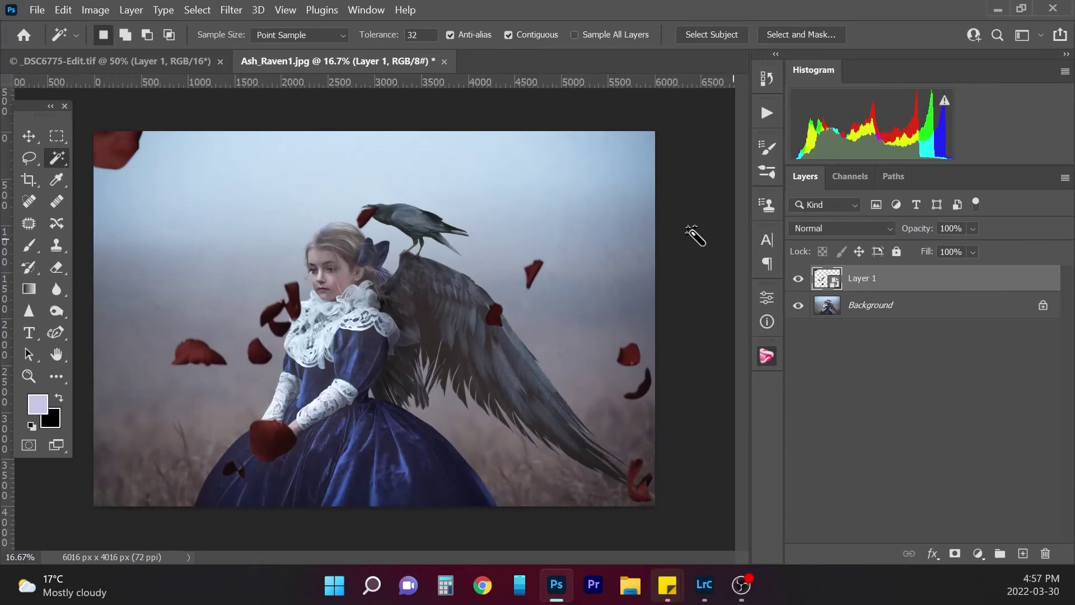
- Apply a Gaussian Blur of about 33 px radius to the petal smart object
click(231, 10)
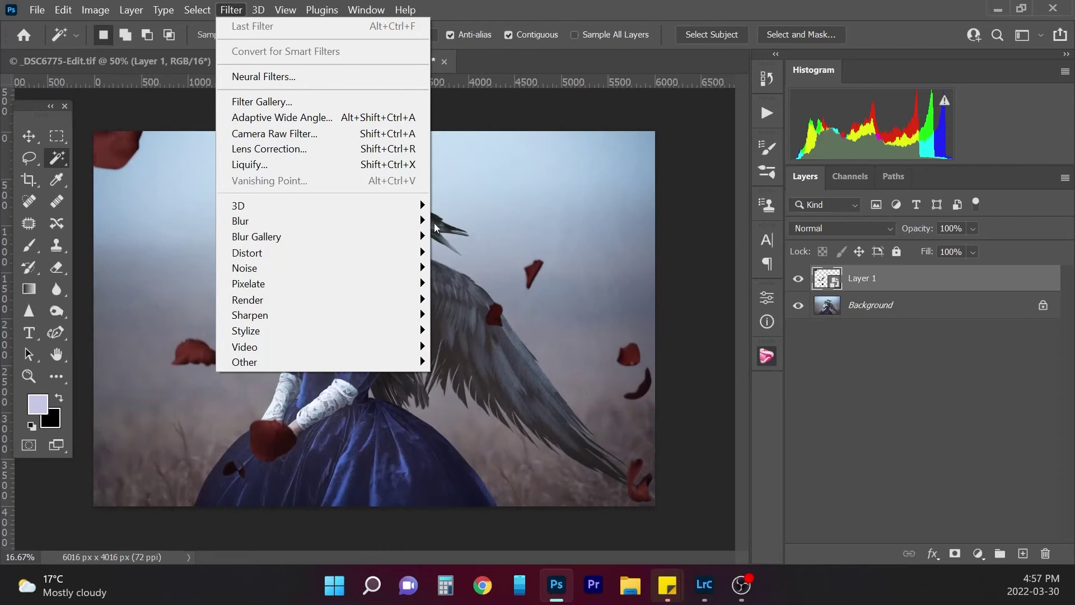
mouse_move(426, 223)
click(476, 284)
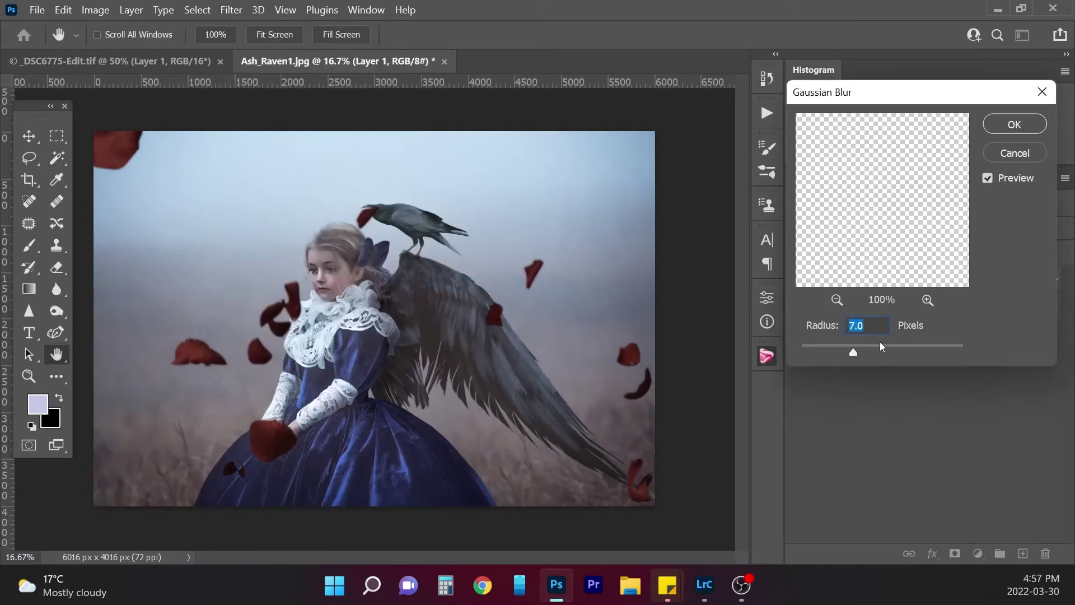
drag(854, 352, 884, 354)
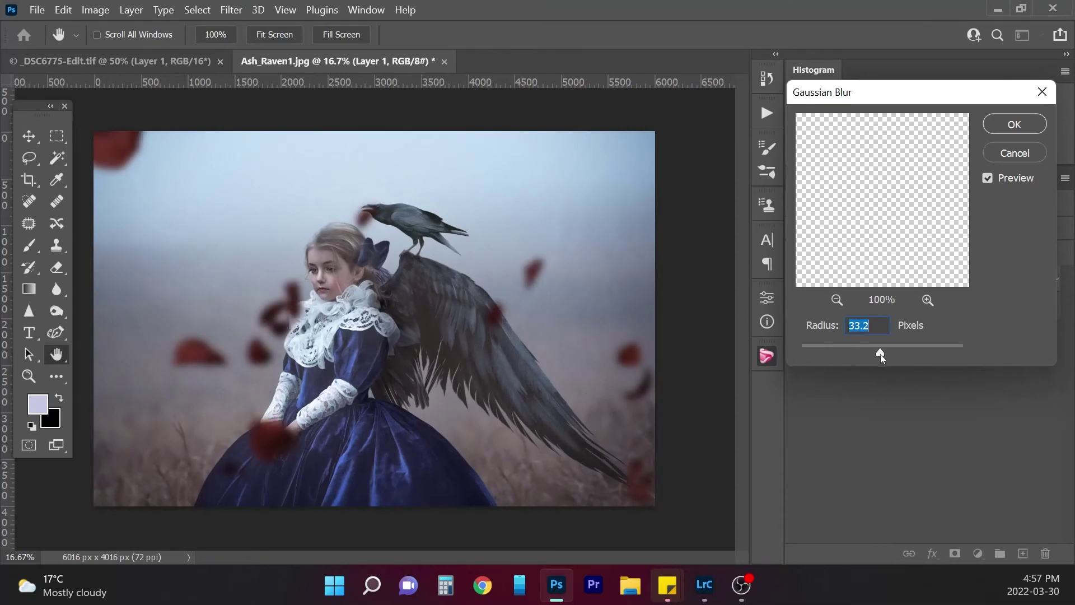
click(1014, 124)
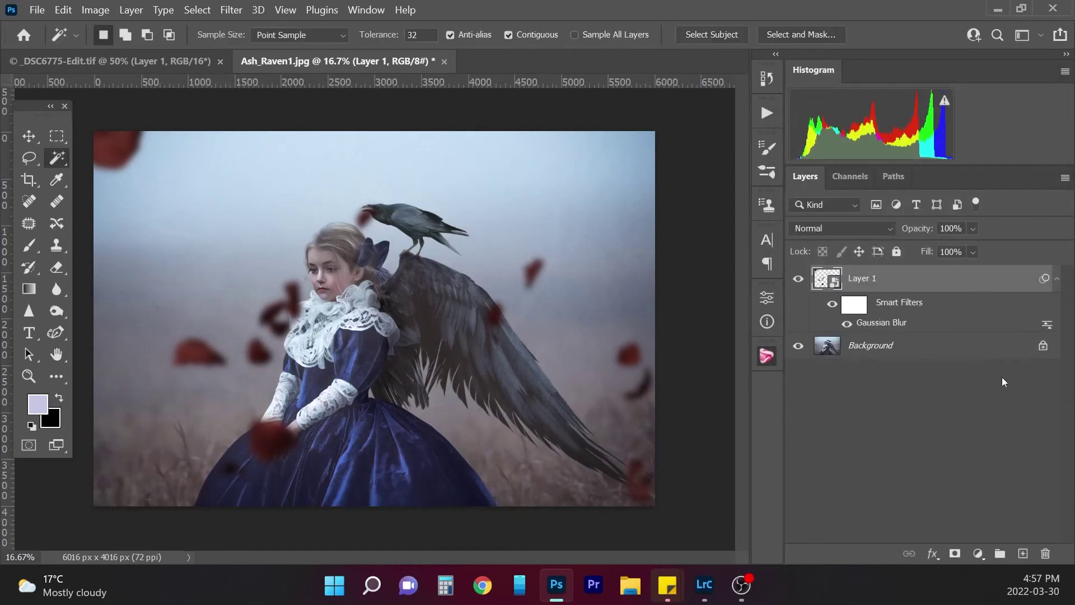